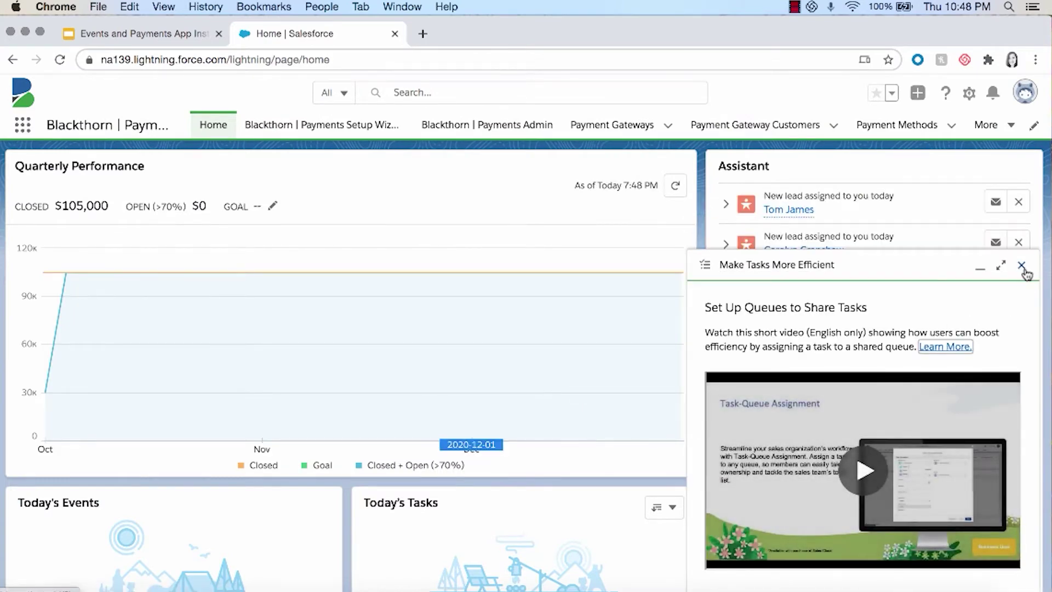
Dismiss the Make Tasks More Efficient prompt and start the Blackthorn | Payments Setup Wizard.
left_click(1022, 265)
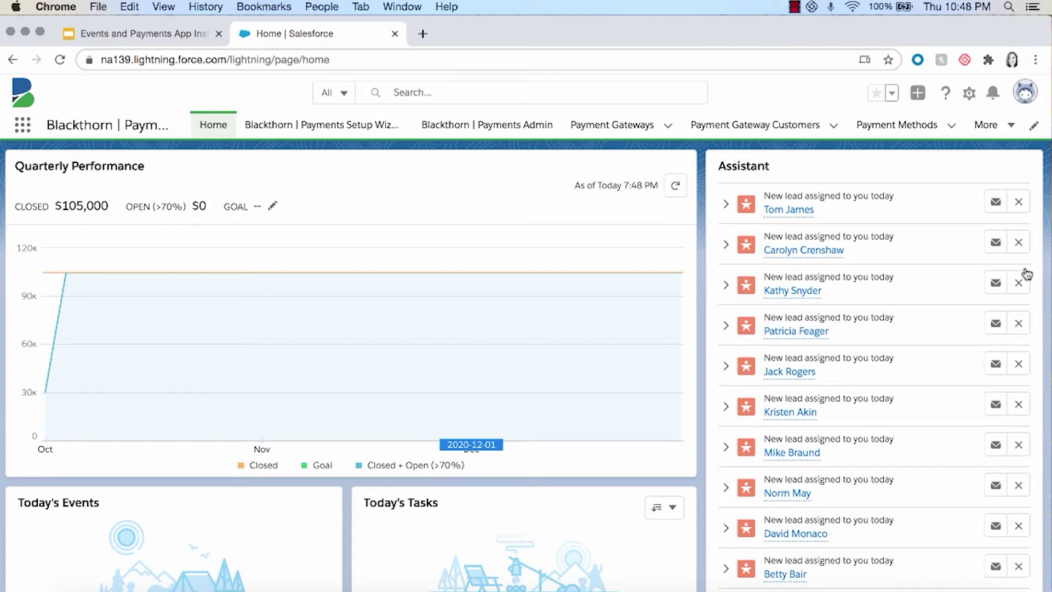
left_click(336, 129)
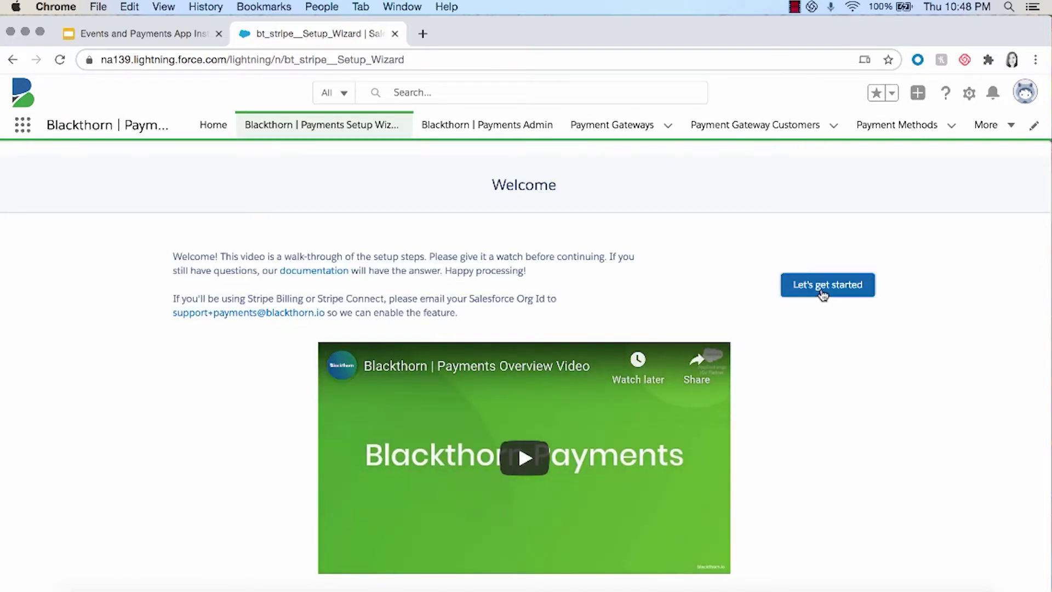
left_click(823, 292)
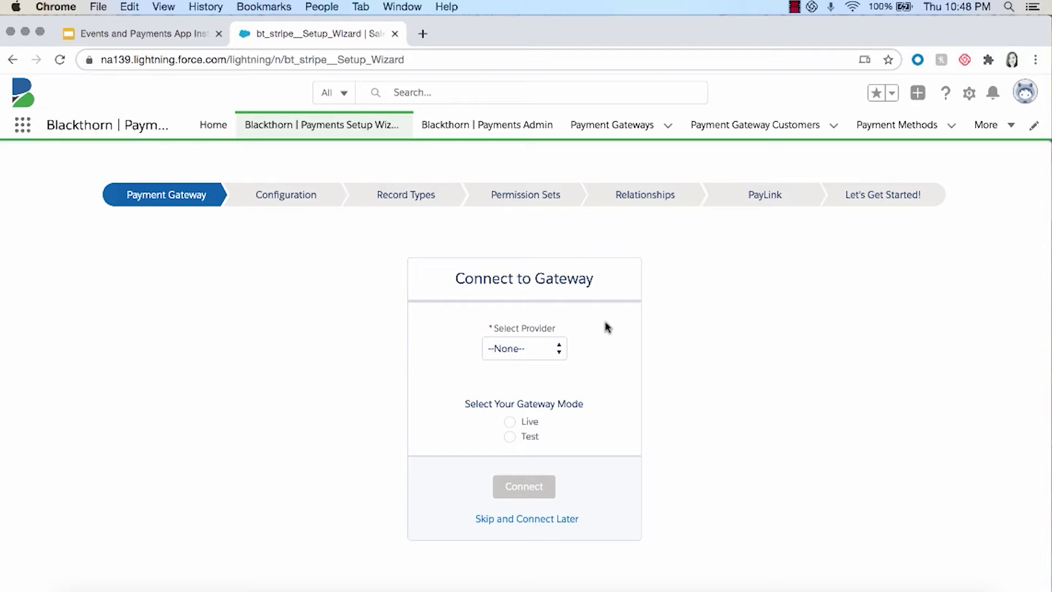
Connect Stripe as the payment gateway in Test mode, skipping the Stripe account form.
left_click(560, 350)
left_click(555, 361)
left_click(510, 436)
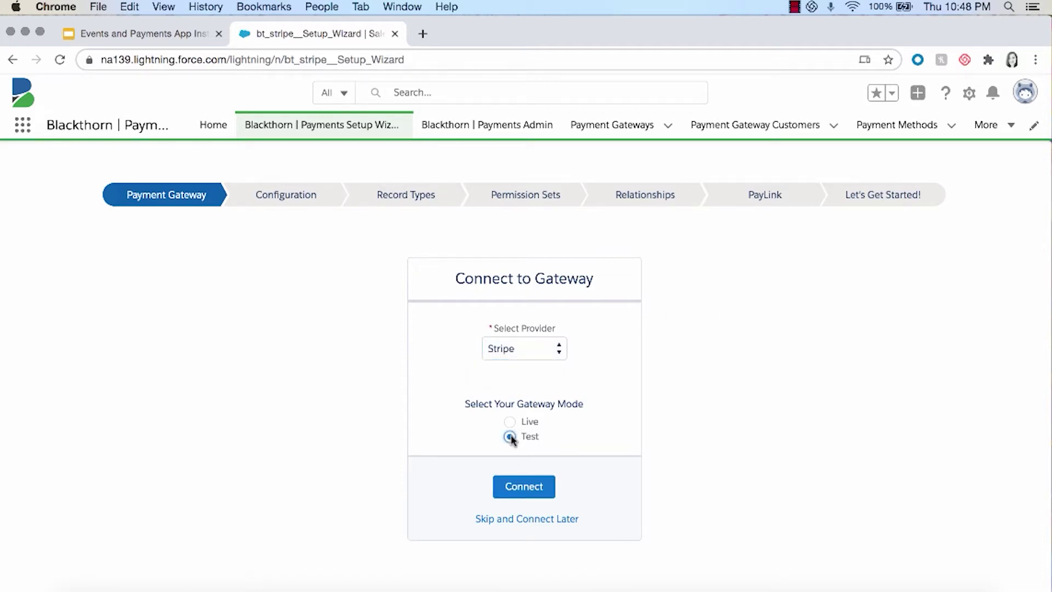
left_click(524, 491)
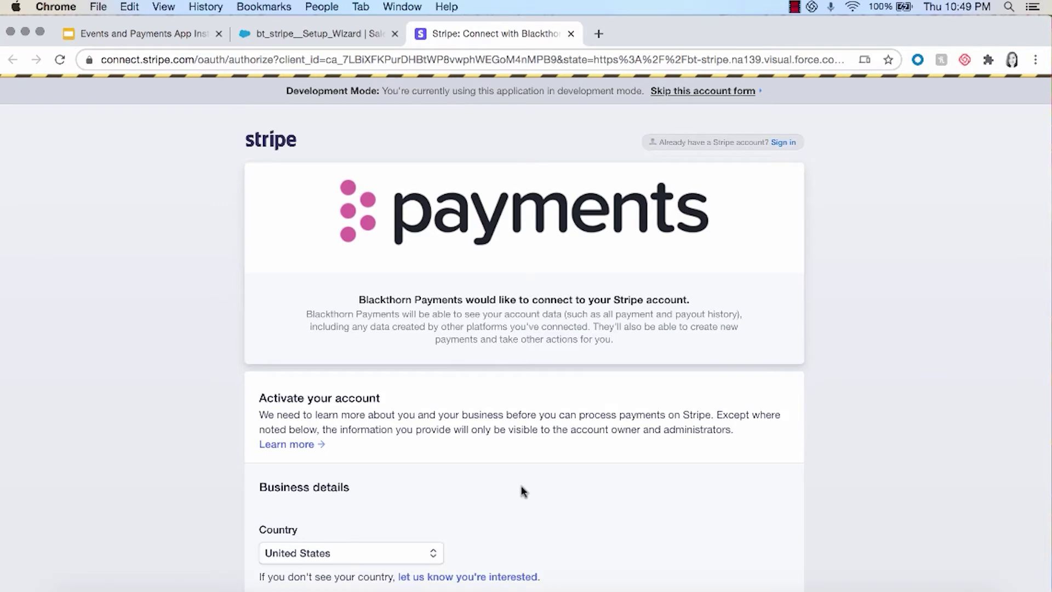
left_click(714, 94)
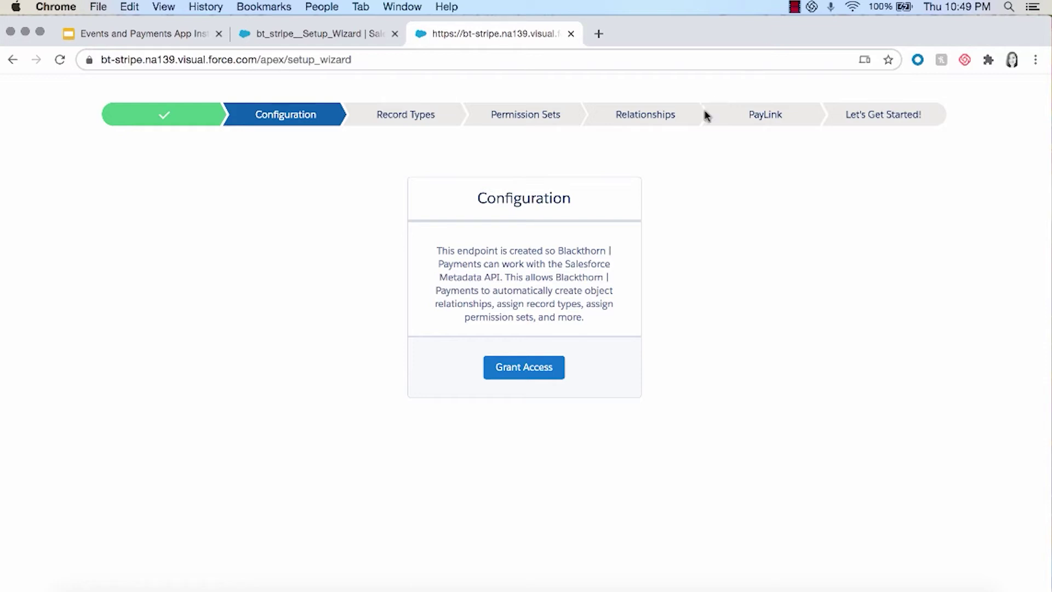
Grant Blackthorn | Payments access to the Salesforce Metadata API and set up record types with ACH payments enabled.
left_click(523, 371)
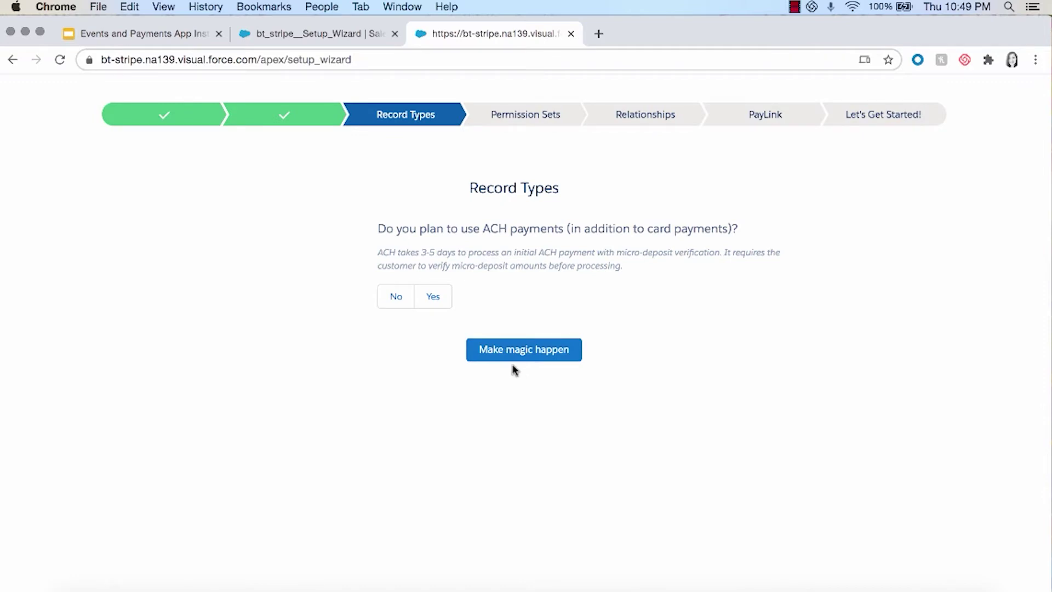
left_click(446, 305)
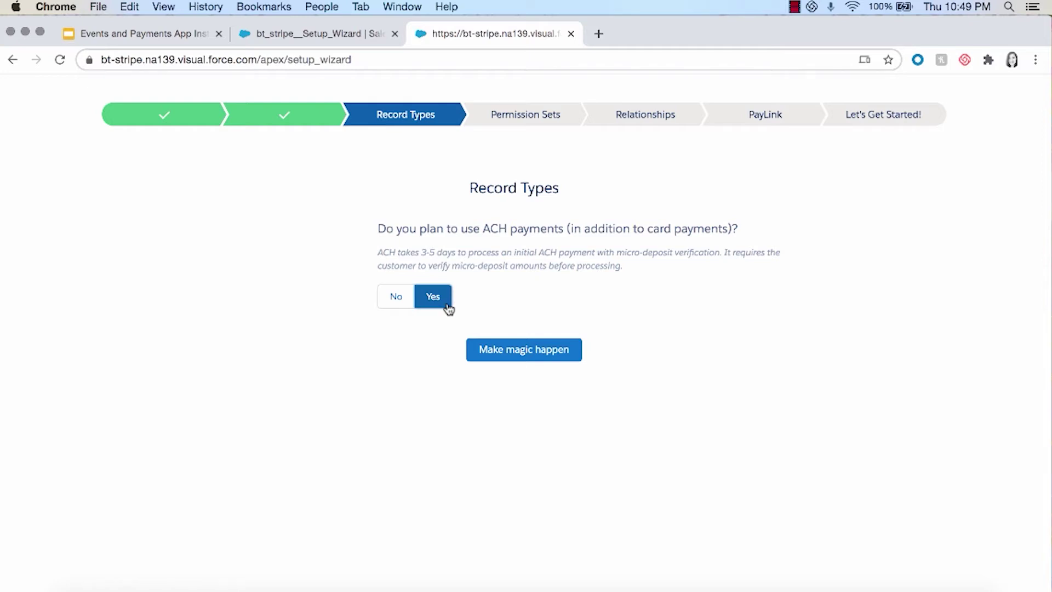
left_click(500, 347)
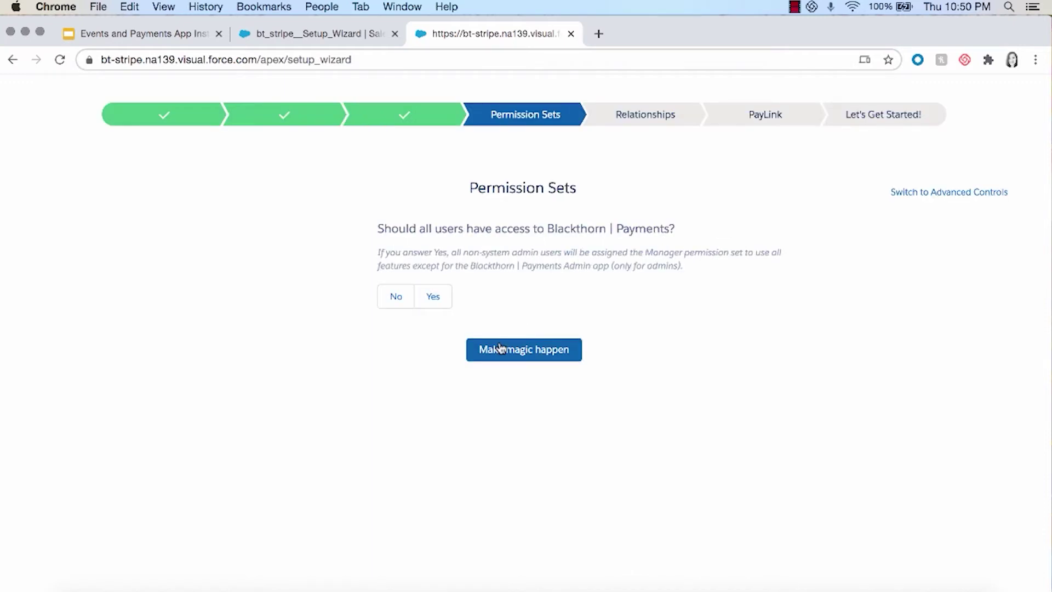
Give all users access to Blackthorn | Payments and apply the permission sets.
left_click(445, 301)
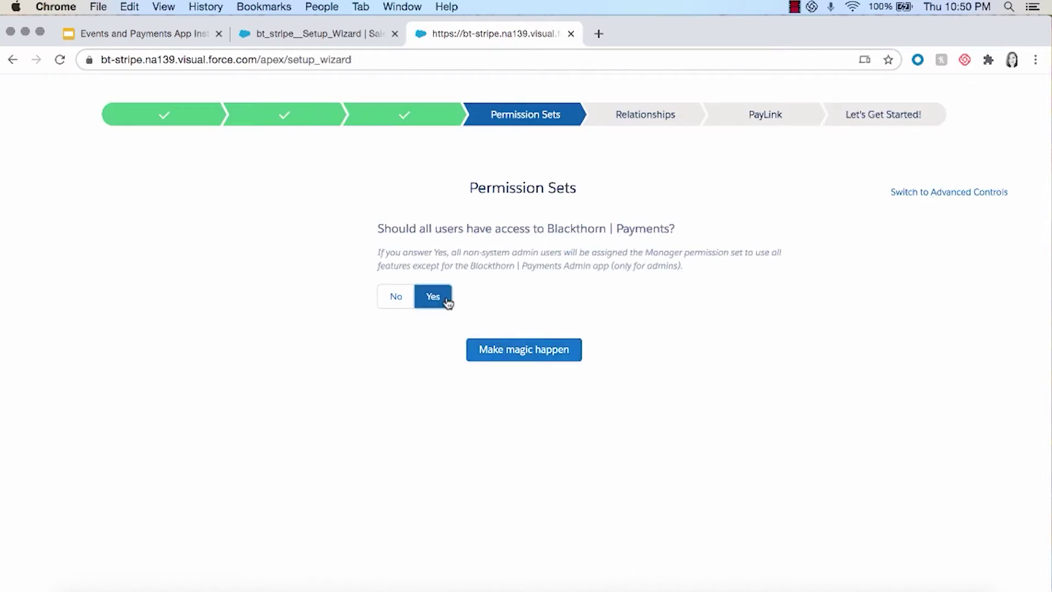
left_click(505, 347)
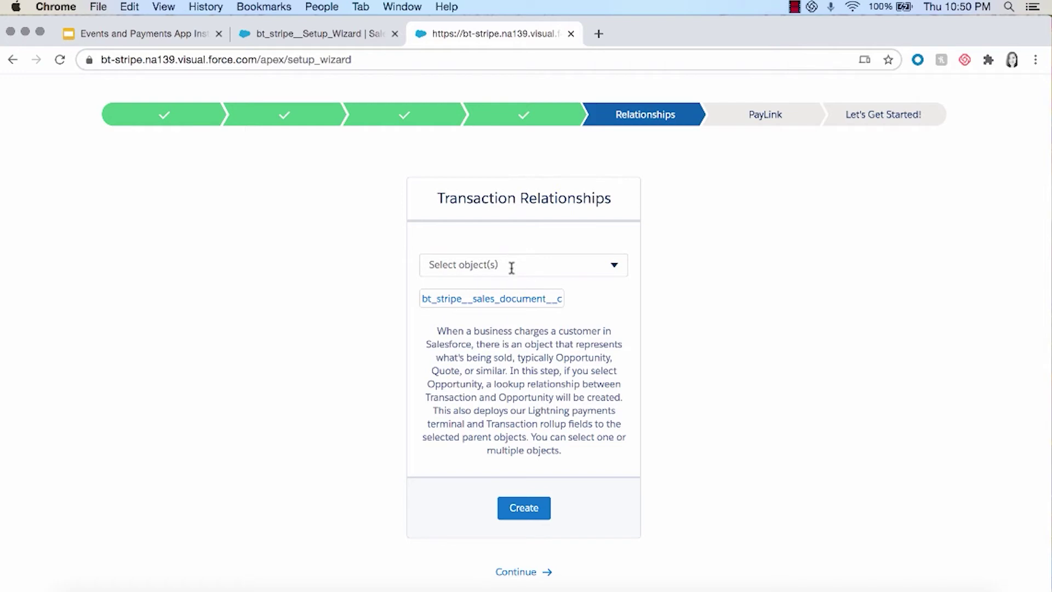
Create the transaction relationship for the Opportunity object and continue to the PayLink stage.
left_click(512, 267)
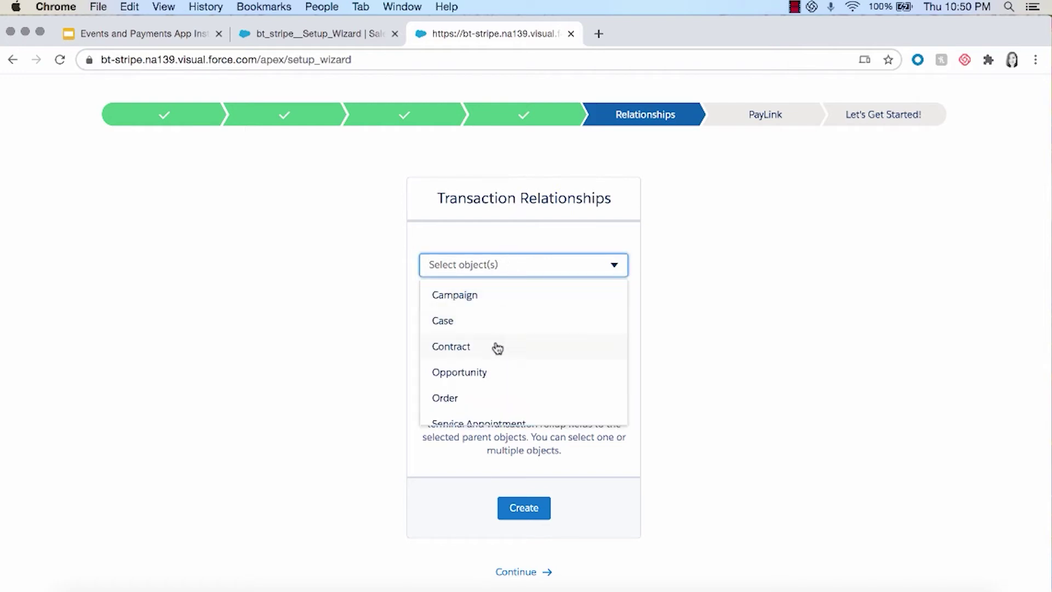
left_click(491, 374)
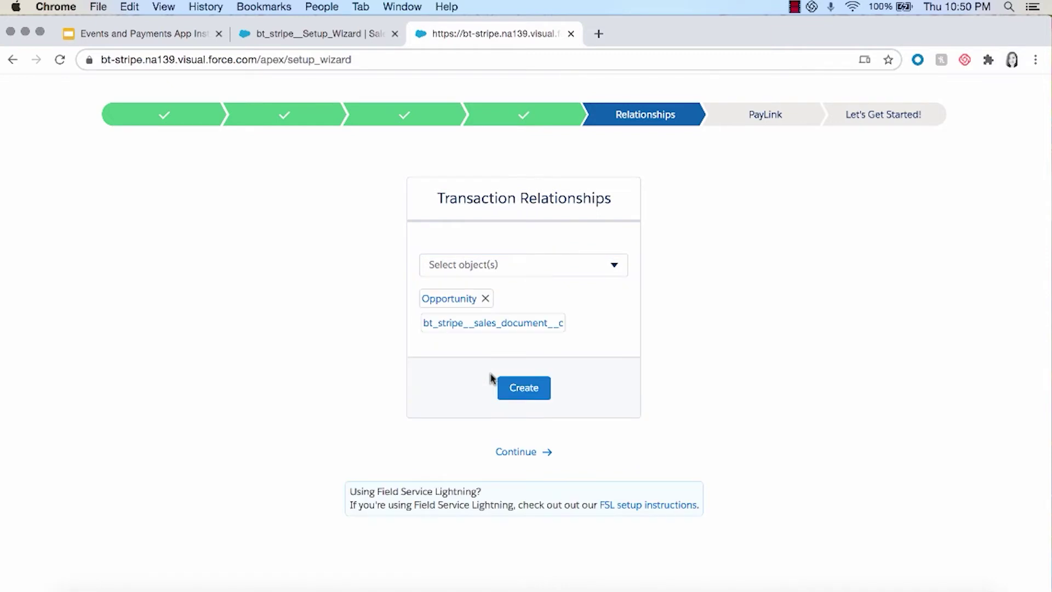
left_click(509, 398)
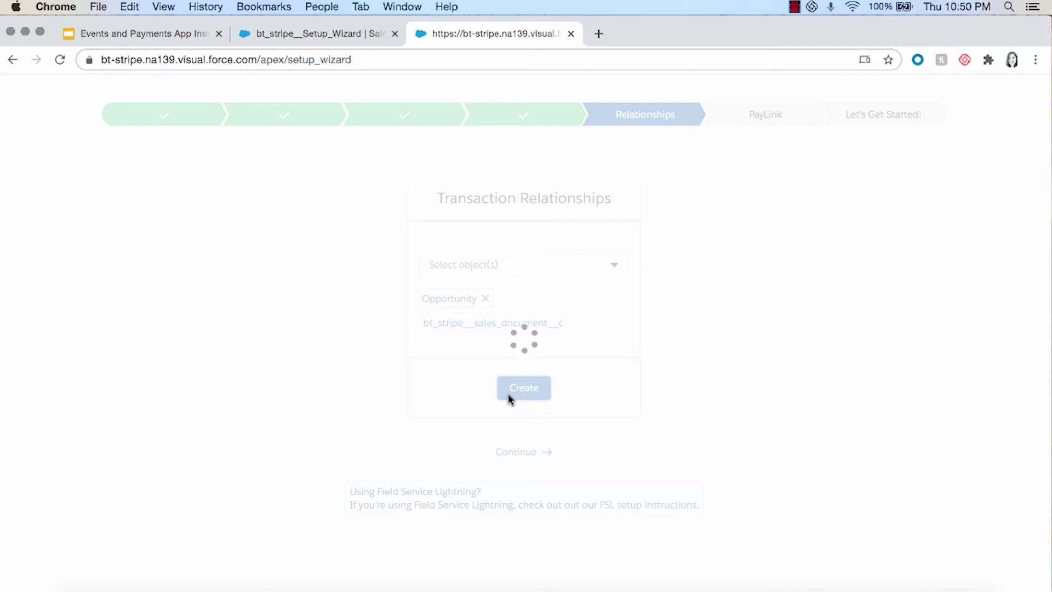
scroll(509, 395, "down", 2)
left_click(513, 511)
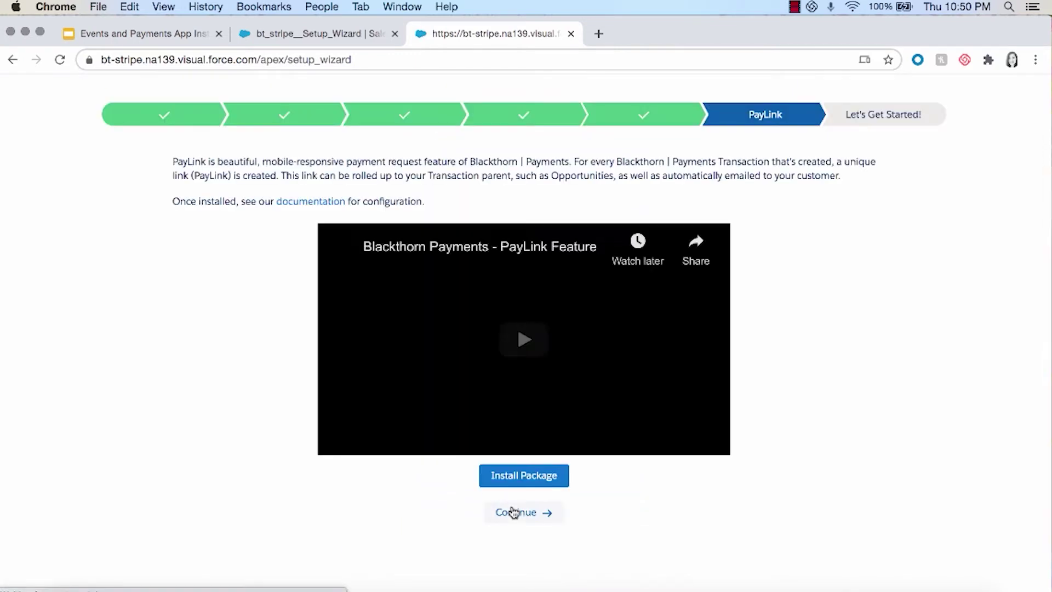
Continue without installing the PayLink package and open the first transaction.
left_click(512, 511)
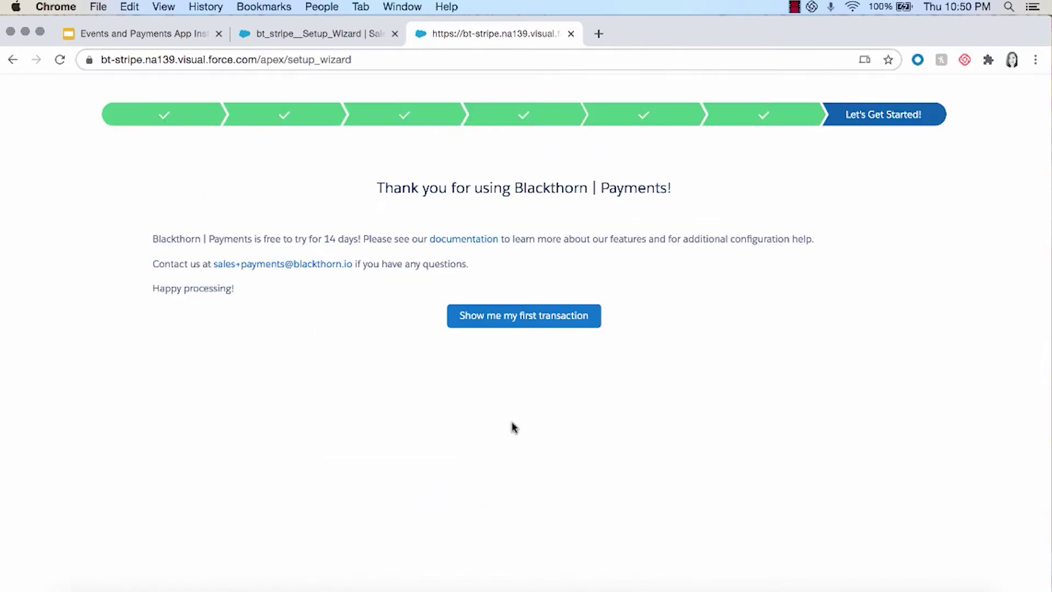
left_click(521, 325)
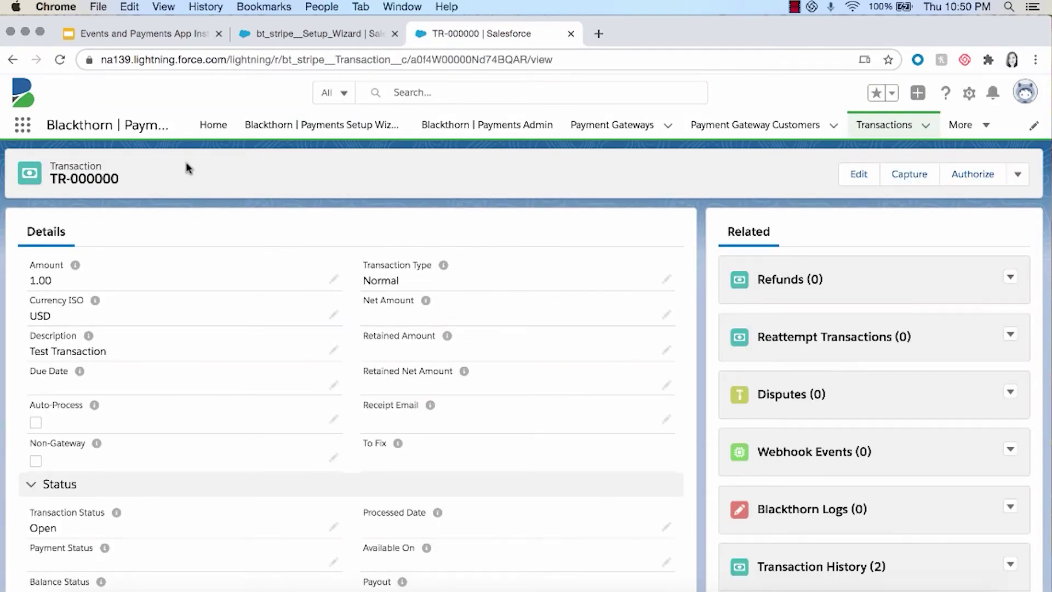
In the Events (Admin) app, authorize Blackthorn Events from its admin page and allow the connected app access.
left_click(23, 125)
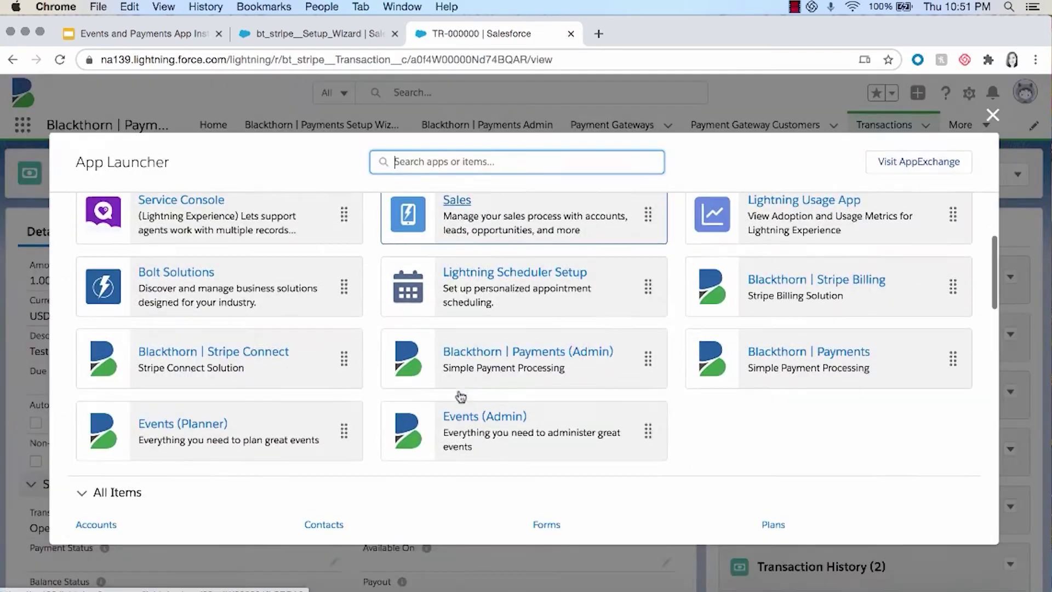
left_click(462, 420)
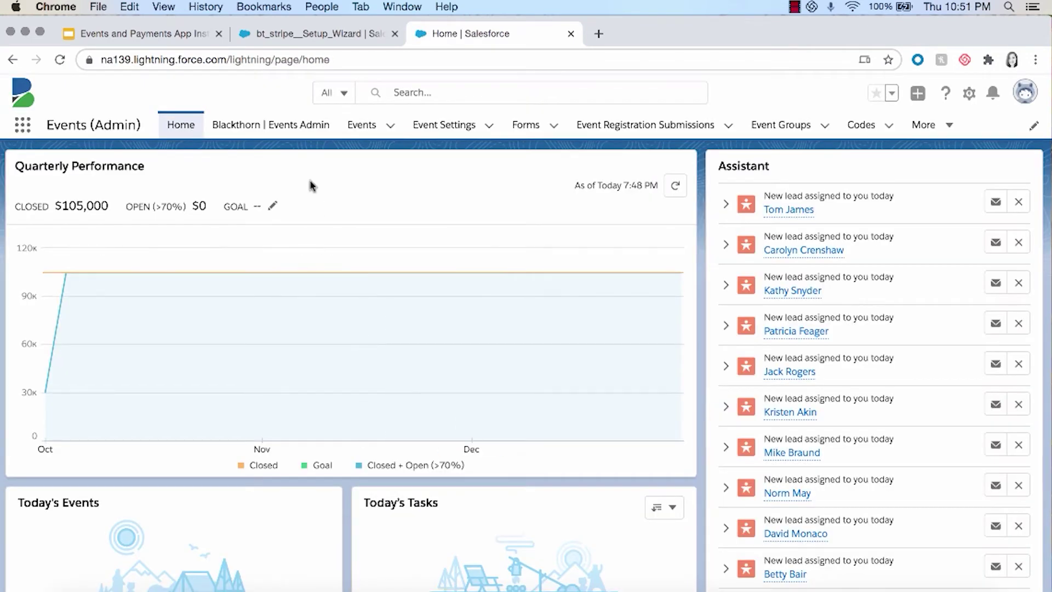
left_click(293, 128)
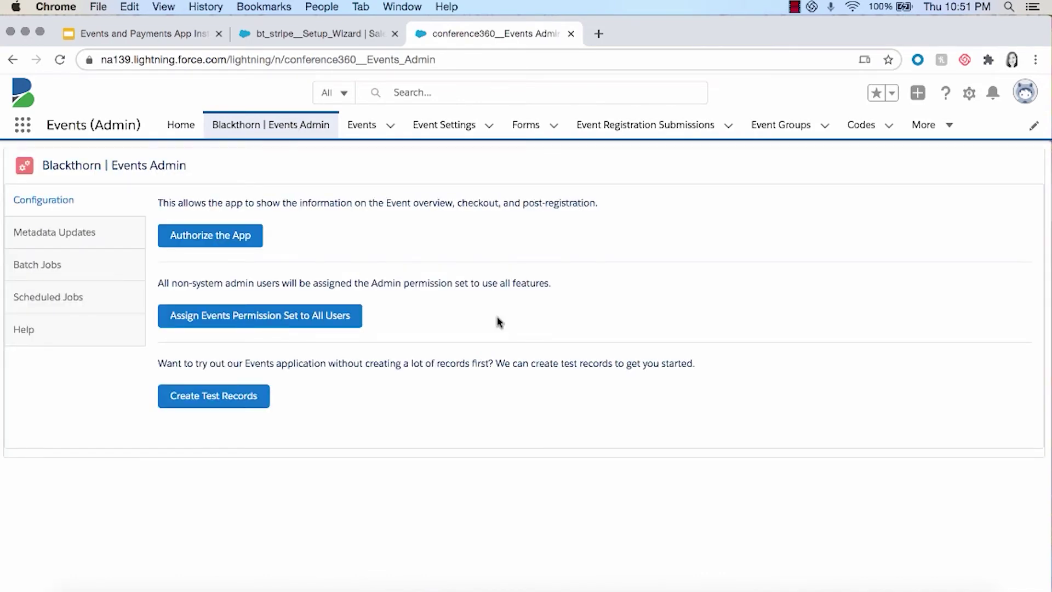
left_click(257, 241)
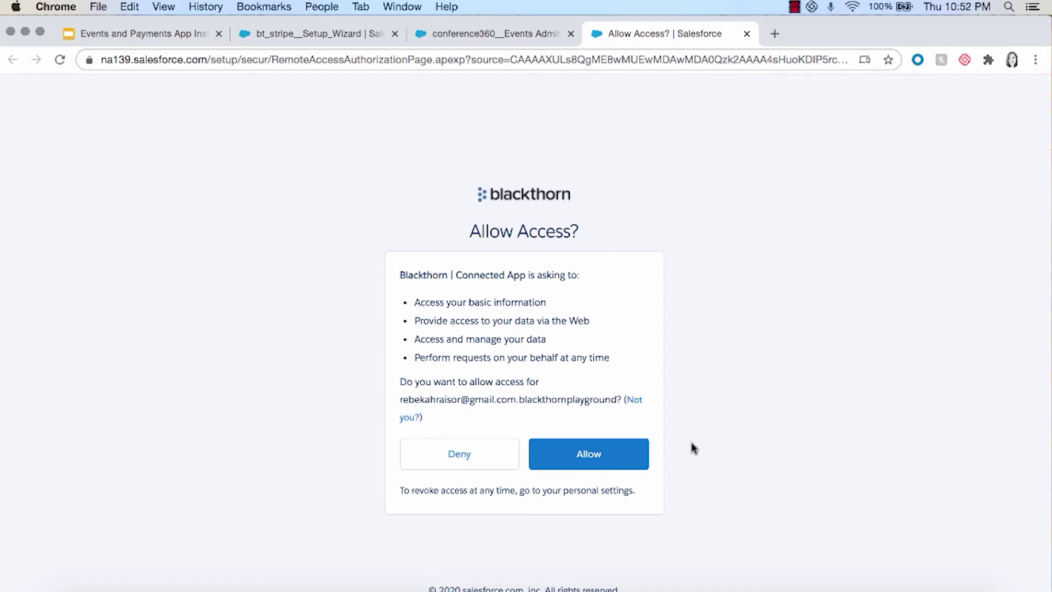
left_click(626, 462)
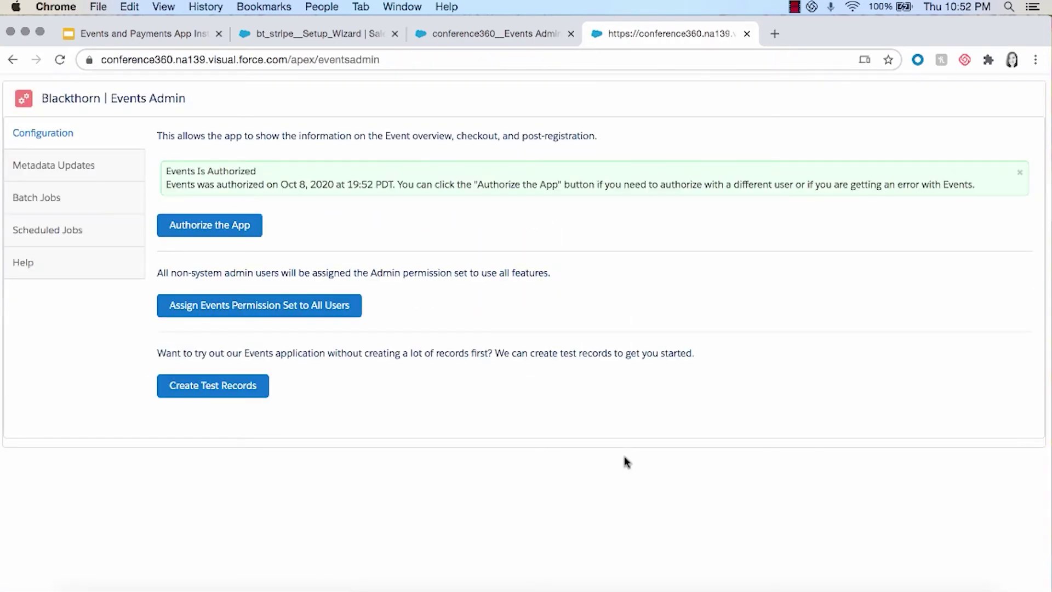
Assign the Events permission set to all users and create the Events test records.
left_click(315, 317)
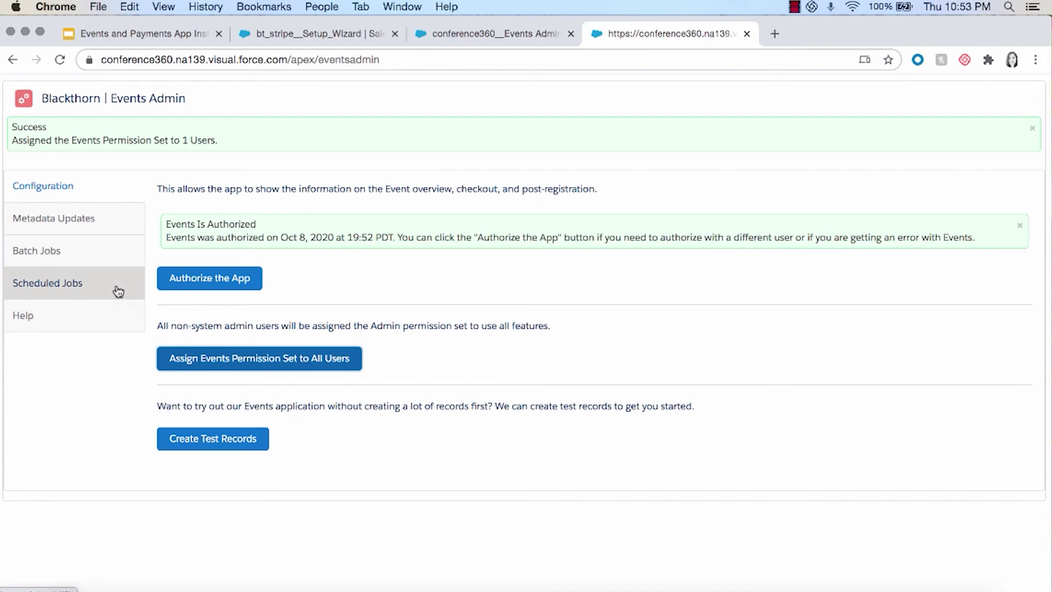
left_click(64, 326)
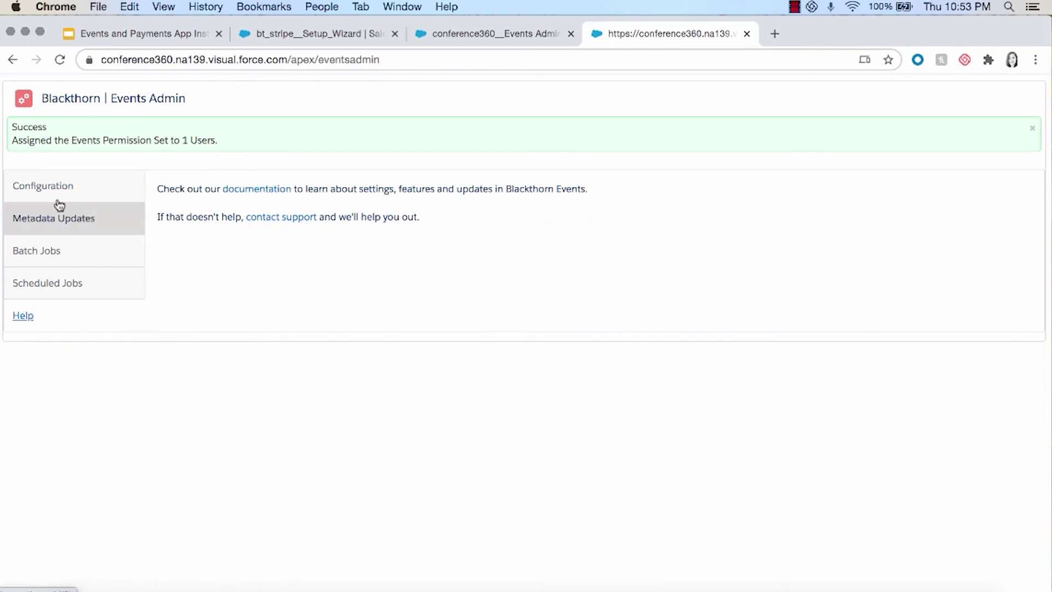
left_click(21, 192)
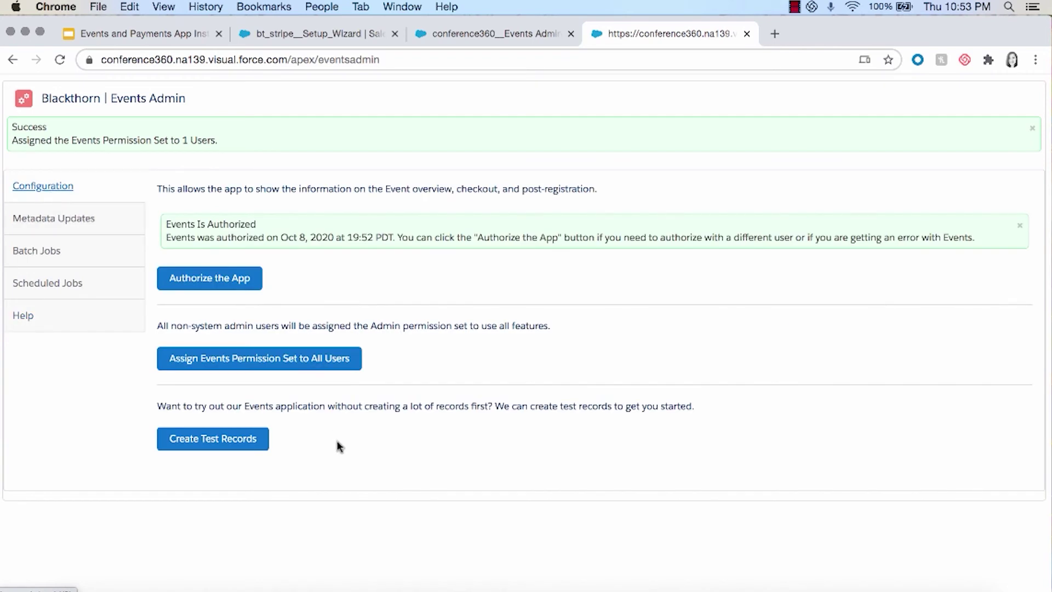
left_click(255, 447)
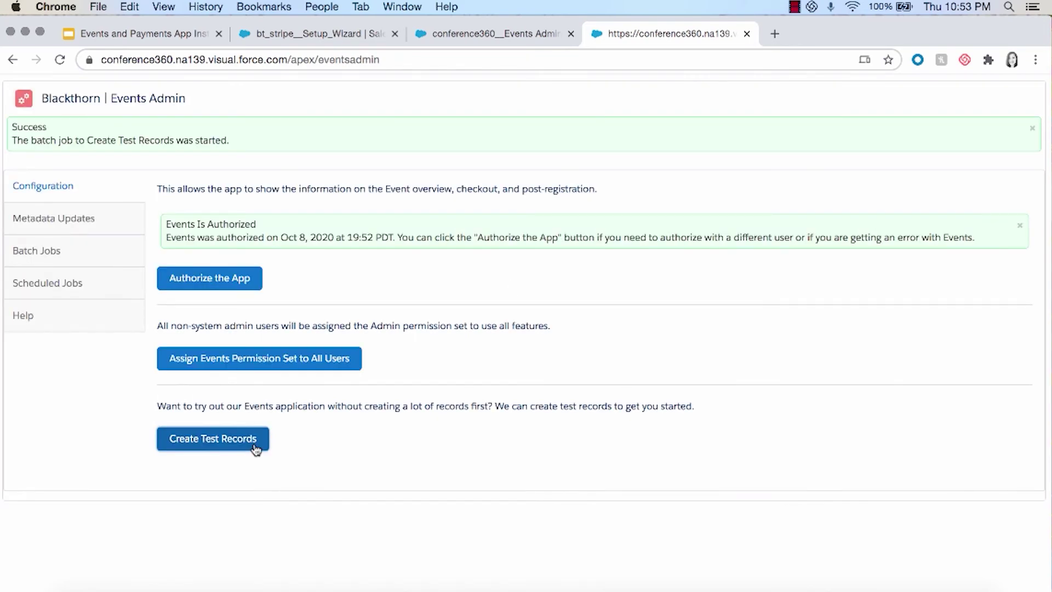
Switch to the Events (Planner) app and show the All list view of events.
key("ctrl+shift+Tab")
left_click(207, 458)
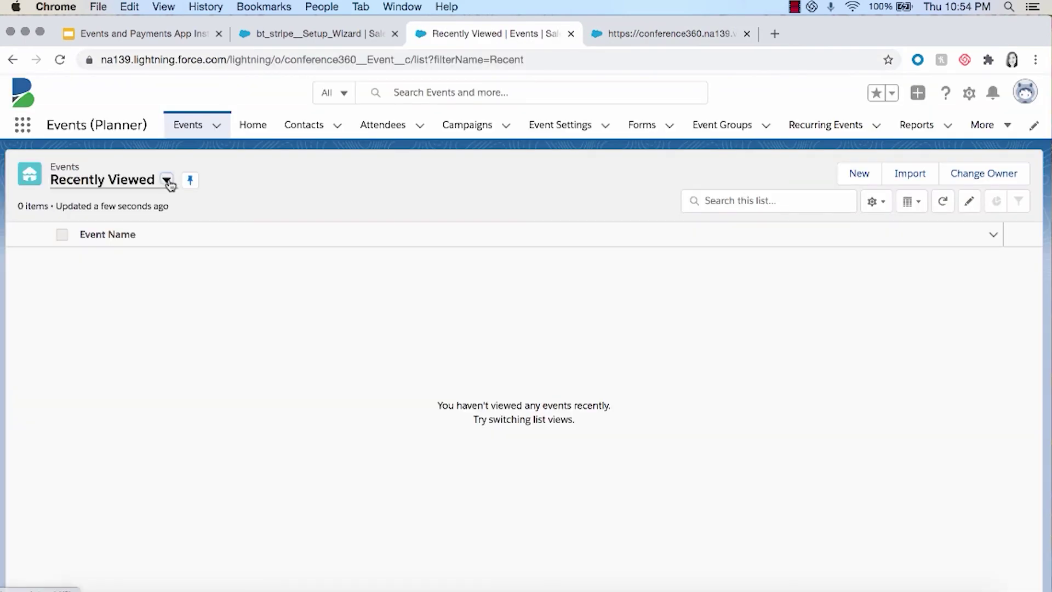
left_click(165, 180)
left_click(134, 228)
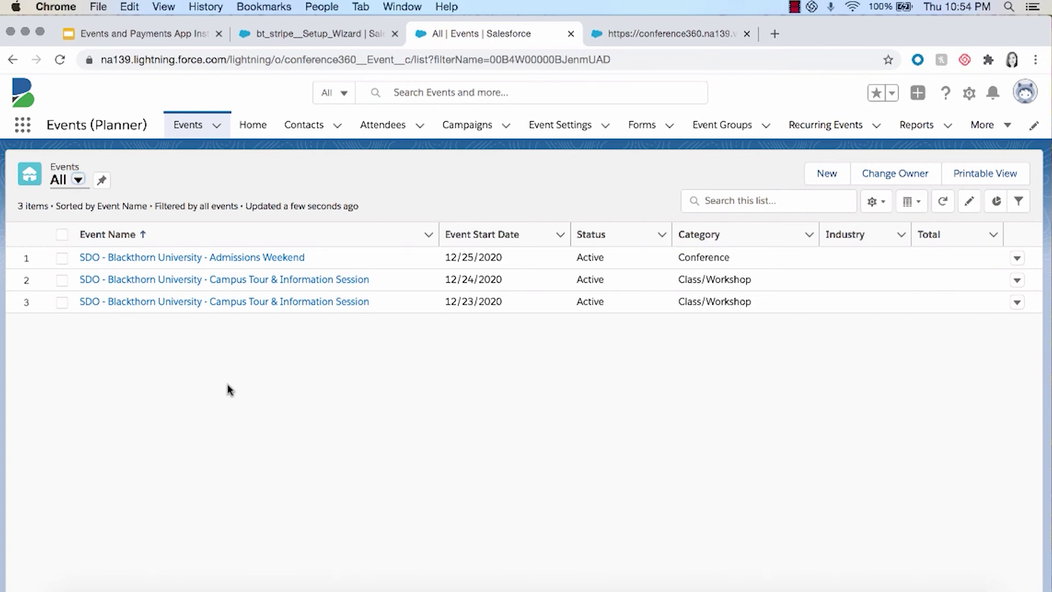
Open the SDO - Blackthorn University - Admissions Weekend event and review its details and related lists.
left_click(231, 256)
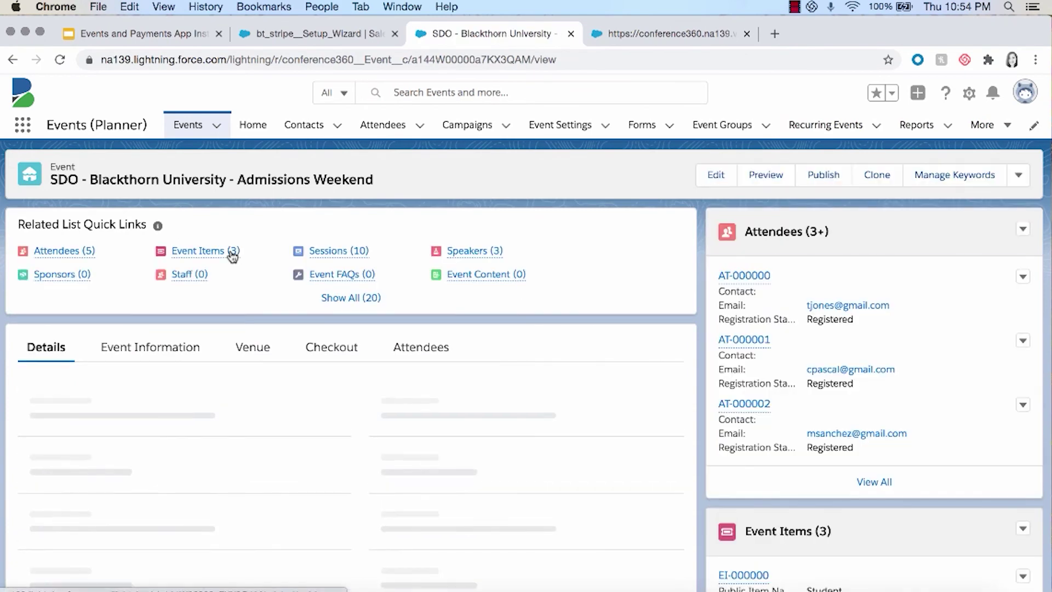
scroll(966, 380, "down", 3)
scroll(966, 381, "up", 3)
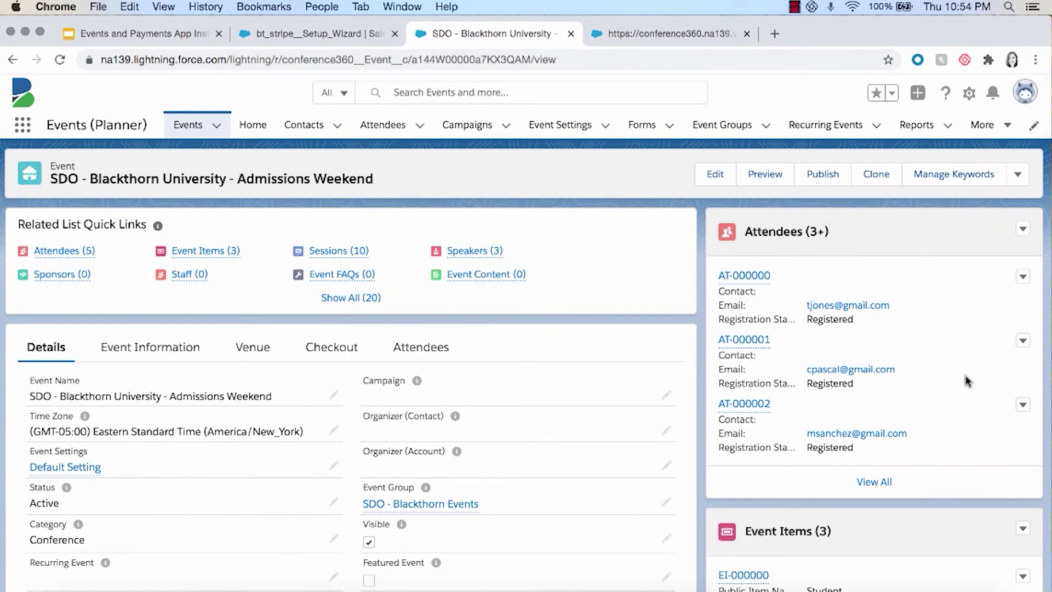
Find the Accounts object and show its All Accounts list view.
left_click(22, 125)
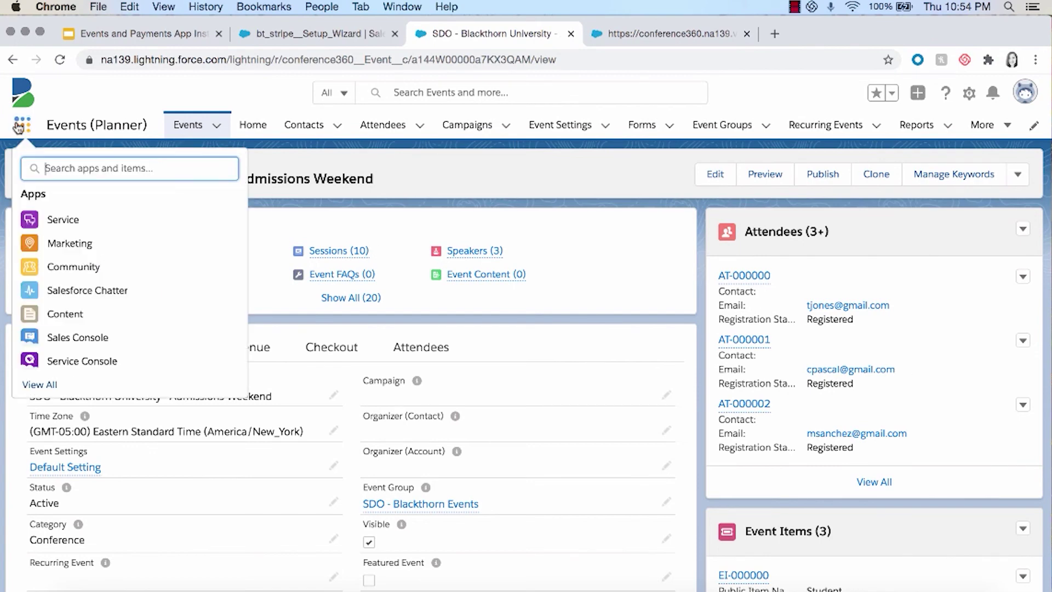
type("accounts")
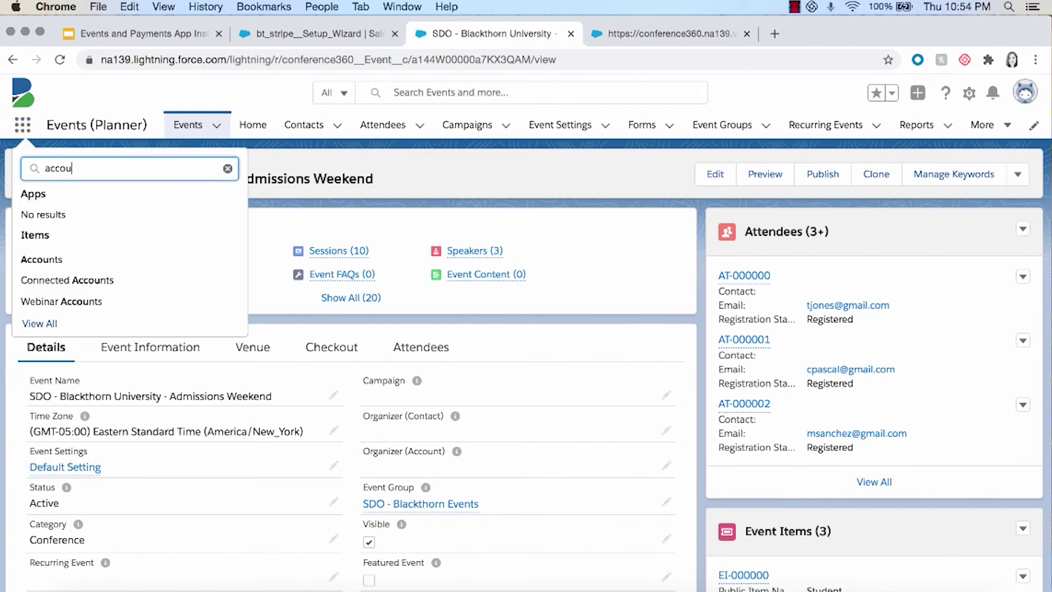
left_click(38, 260)
left_click(165, 183)
left_click(135, 228)
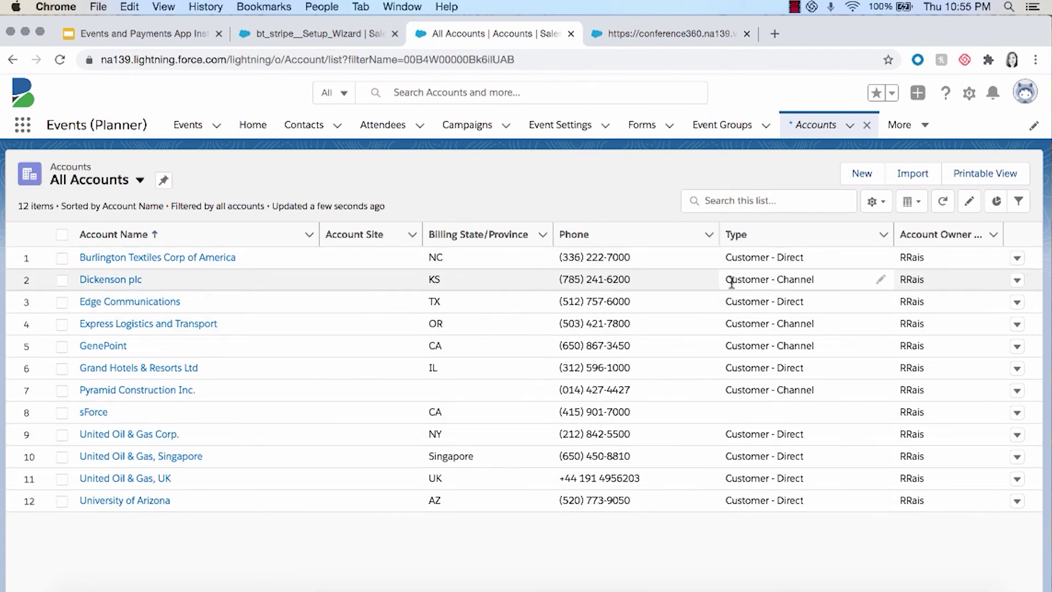
Find the Contacts object and open its list.
left_click(23, 125)
type("contac")
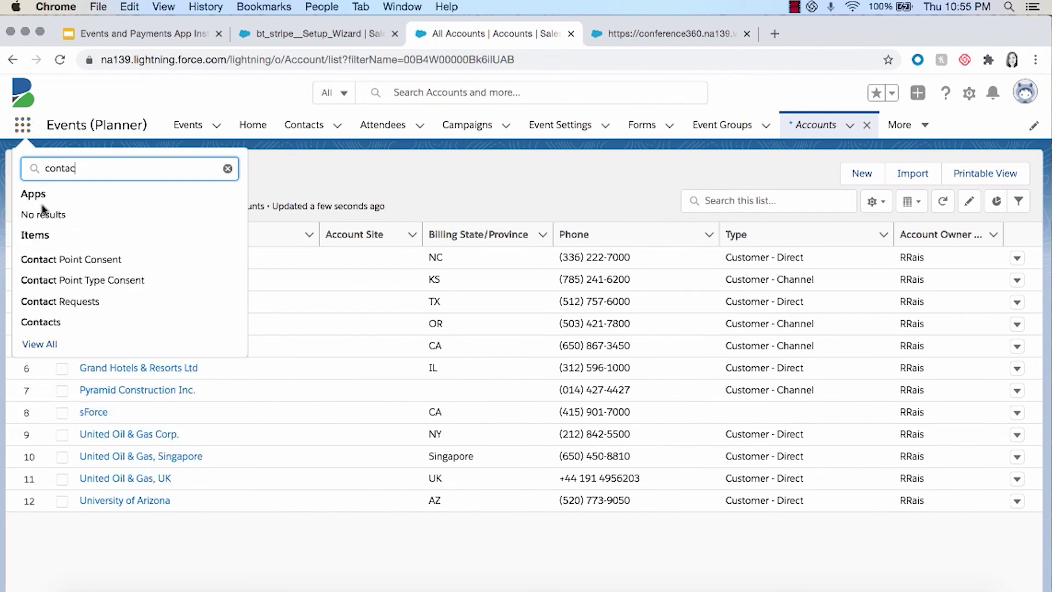
left_click(44, 321)
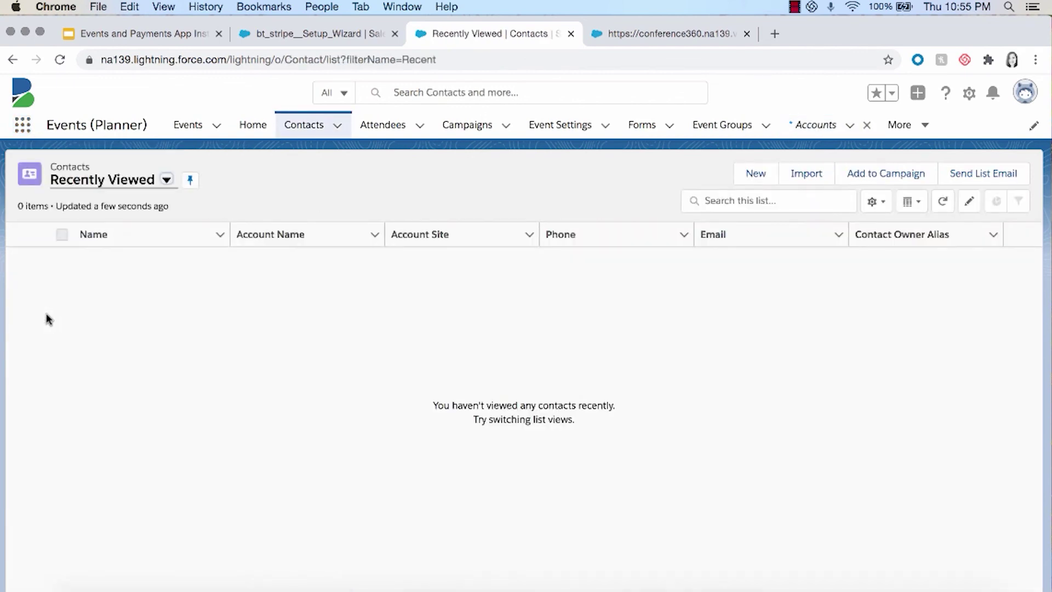
Show the All Contacts list view and look through the contact records.
left_click(166, 180)
left_click(132, 230)
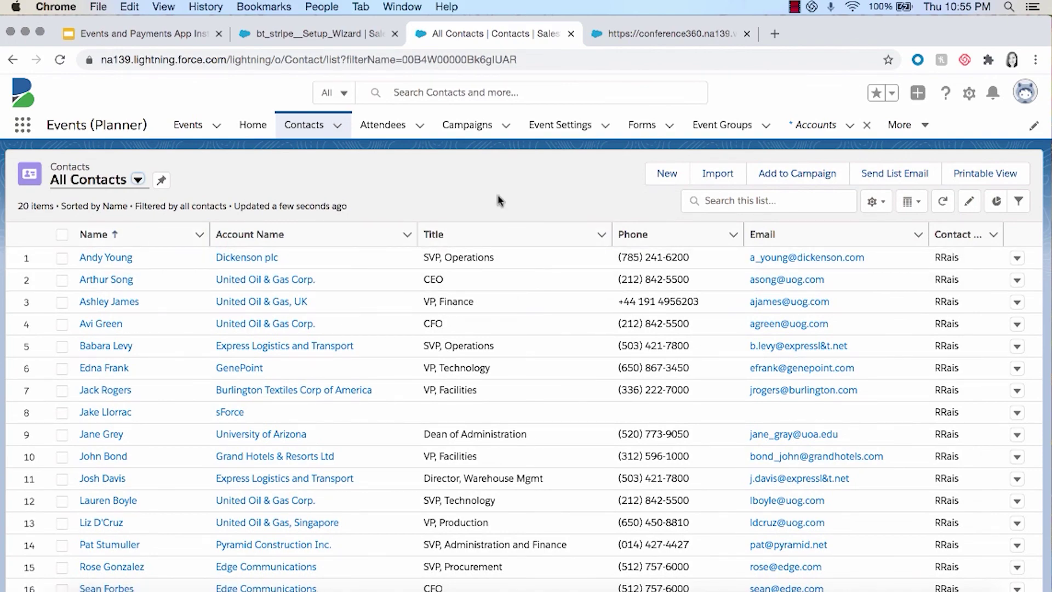
scroll(493, 277, "down", 3)
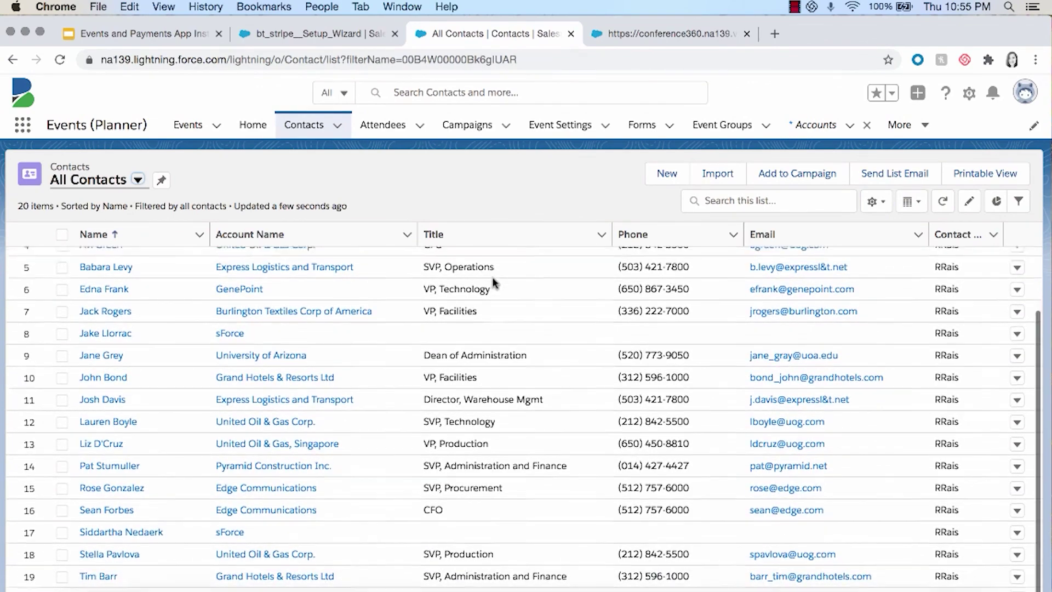
scroll(494, 283, "up", 3)
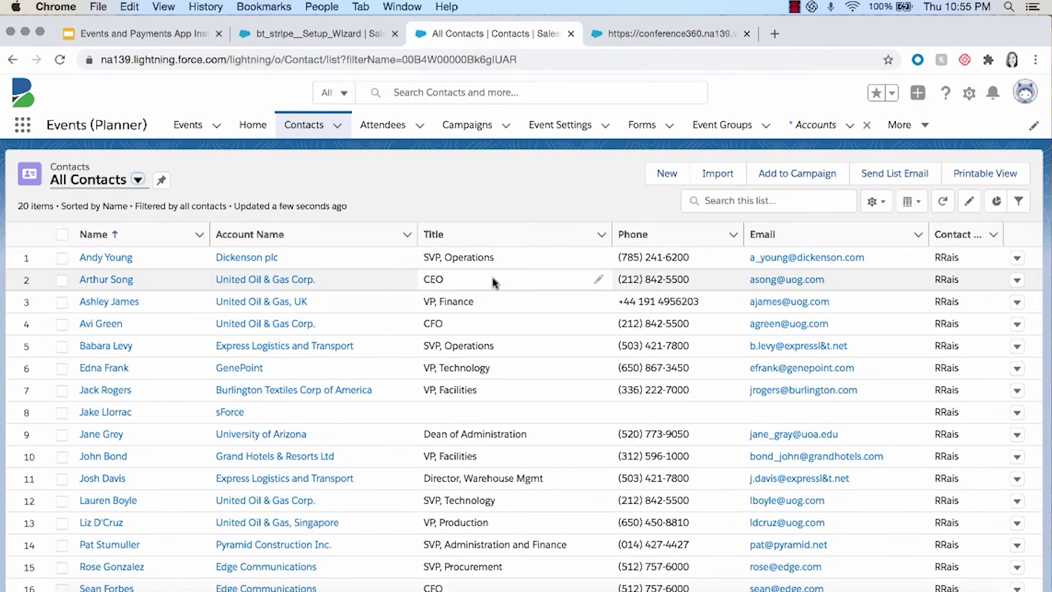
Return to the SDO - Blackthorn University - Admissions Weekend event, preview its public page and look over the overview.
left_click(188, 126)
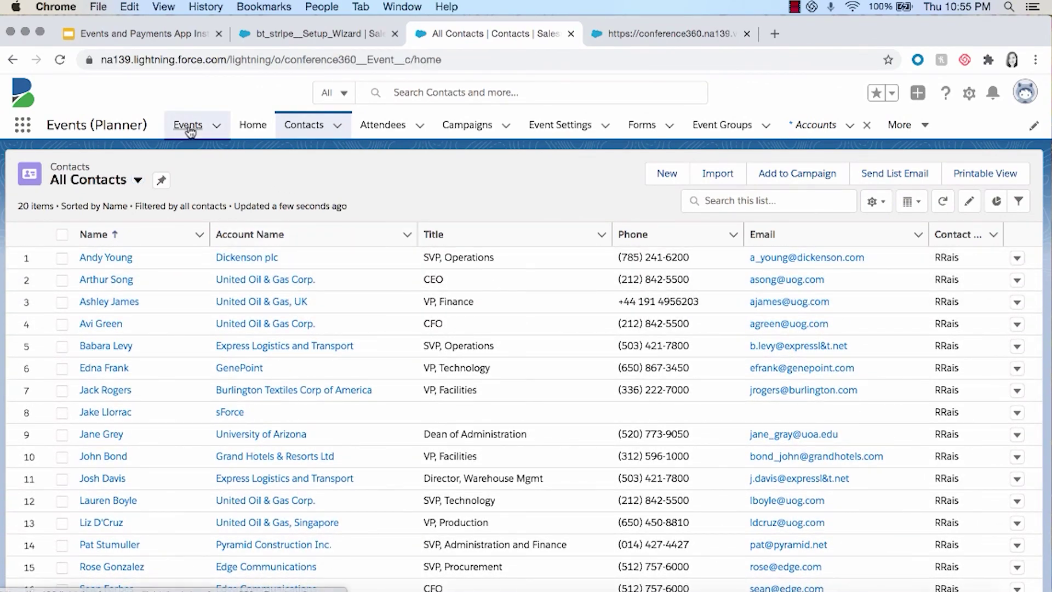
left_click(213, 264)
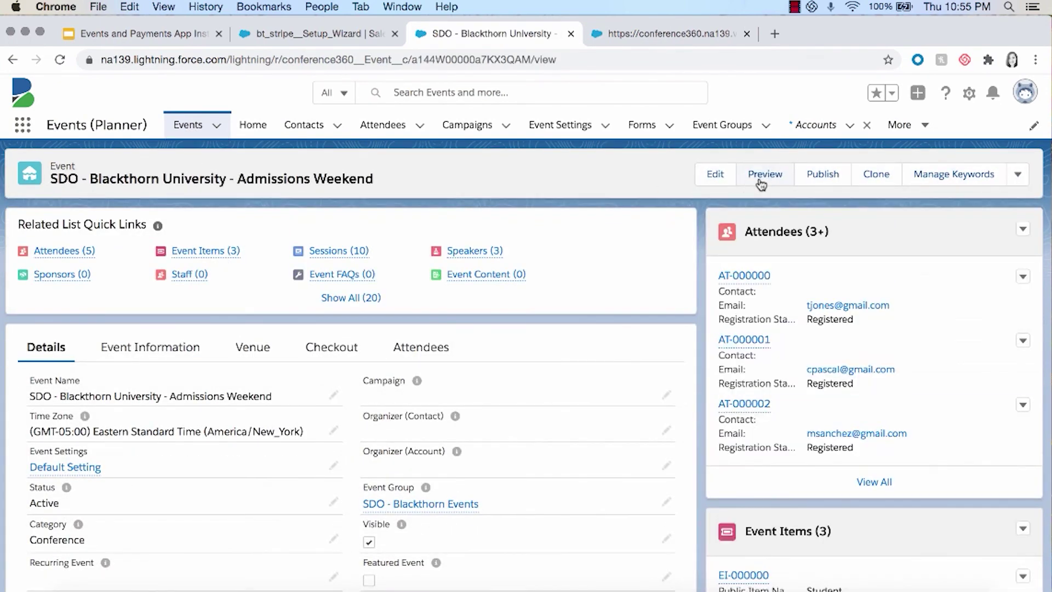
left_click(764, 175)
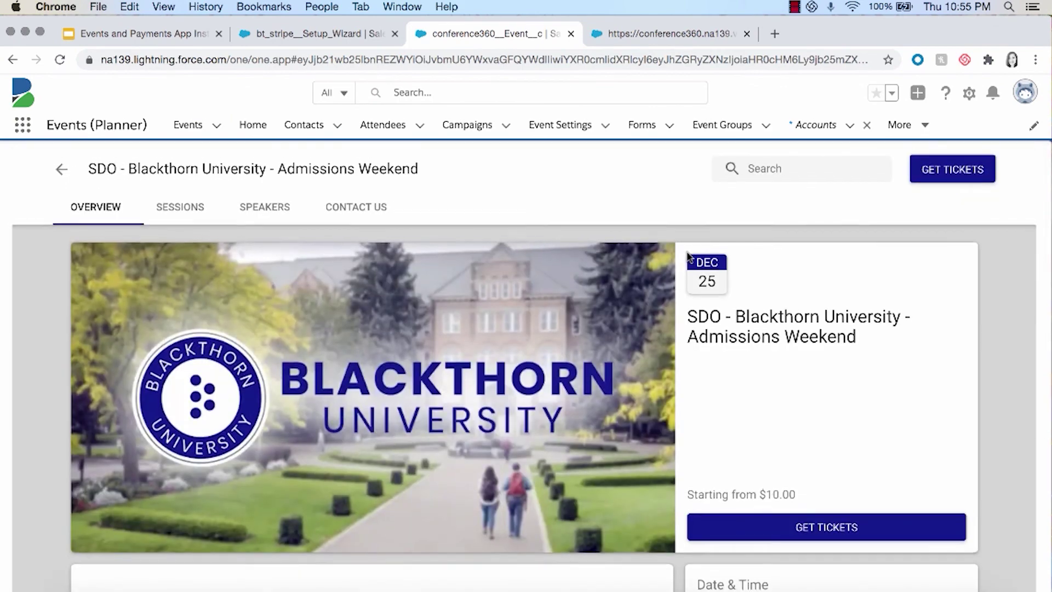
scroll(689, 257, "down", 3)
scroll(689, 258, "up", 3)
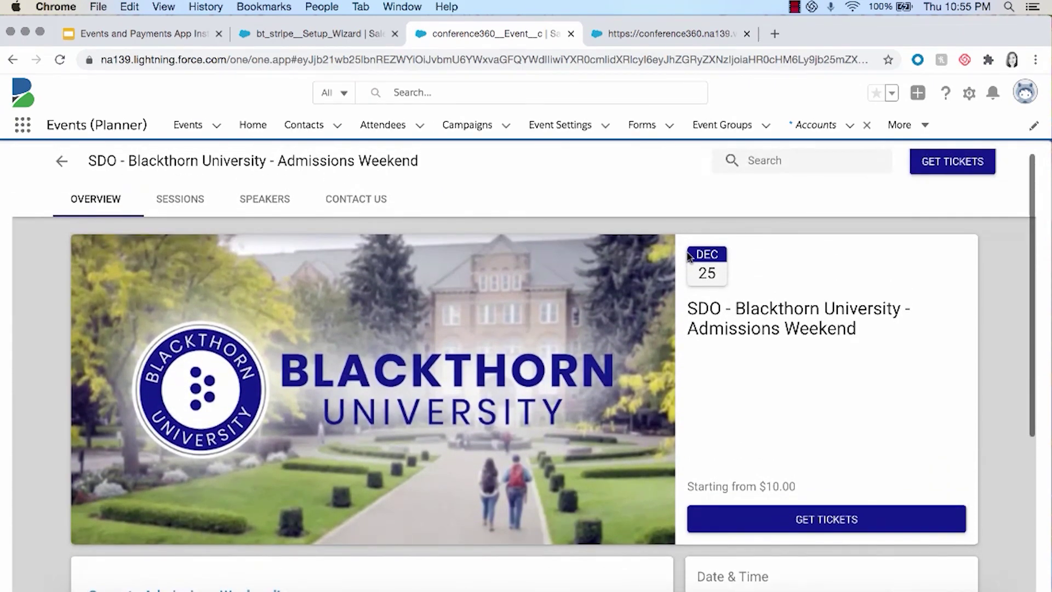